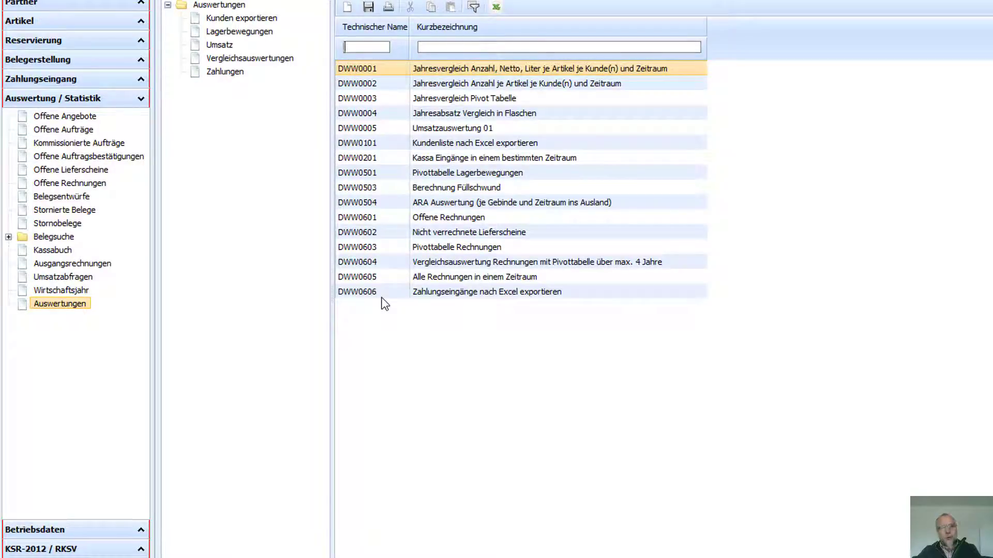
# Step: Run the DWW0603 Pivottabelle Rechnungen report for the period Mai 2016
pyautogui.click(491, 249)
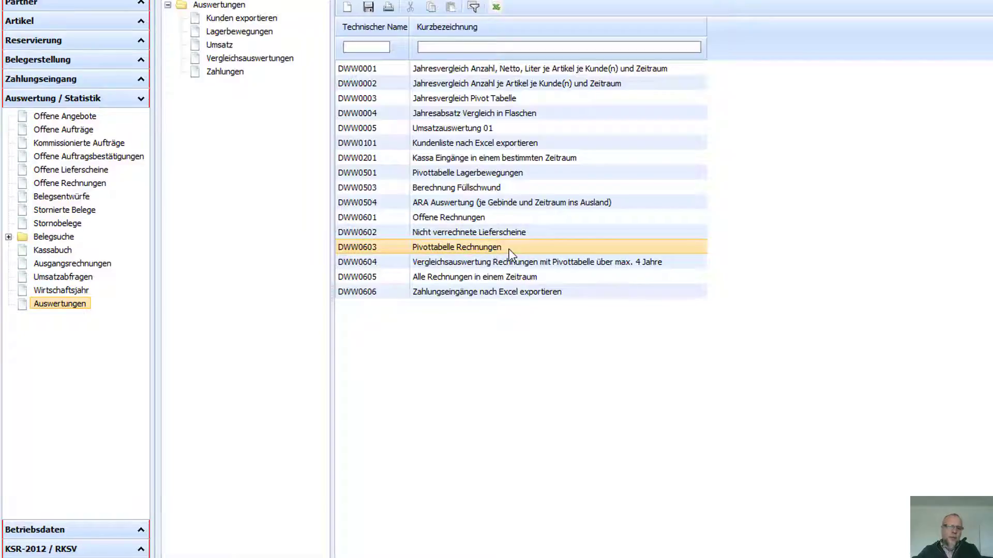
pyautogui.doubleClick(511, 254)
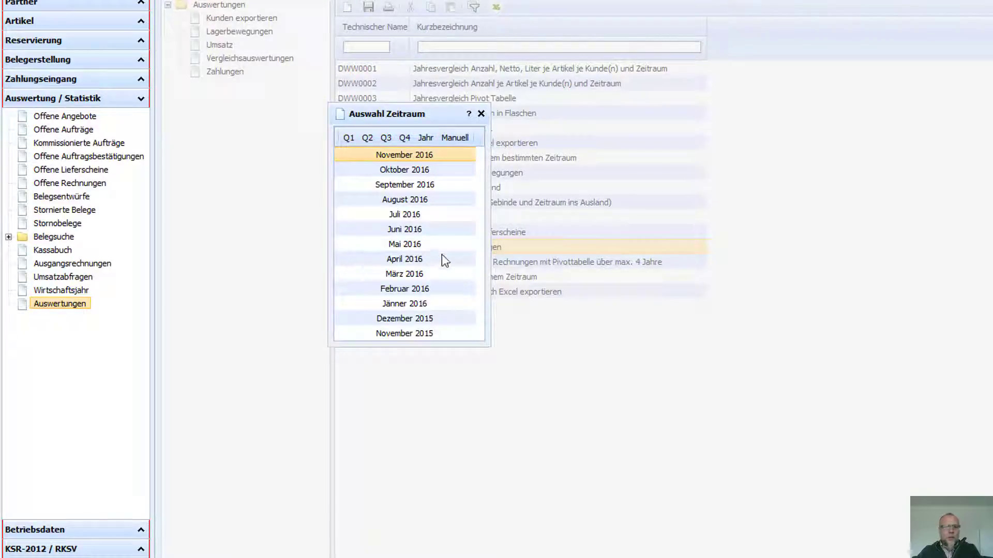
pyautogui.click(427, 243)
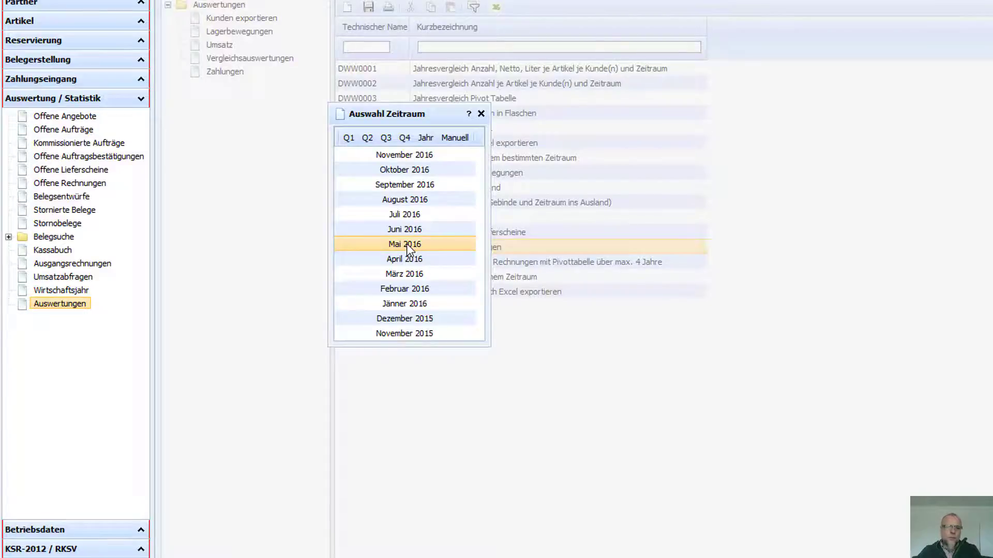
pyautogui.doubleClick(406, 244)
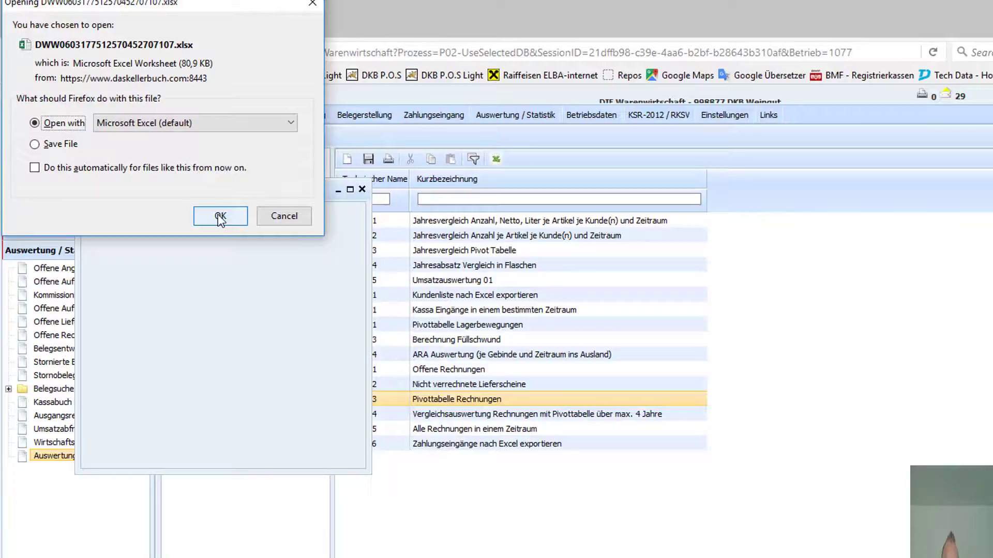
# Step: Open the exported report in Microsoft Excel with editing enabled and display the field list of the Einzelkundenauswertung pivot table
pyautogui.click(213, 155)
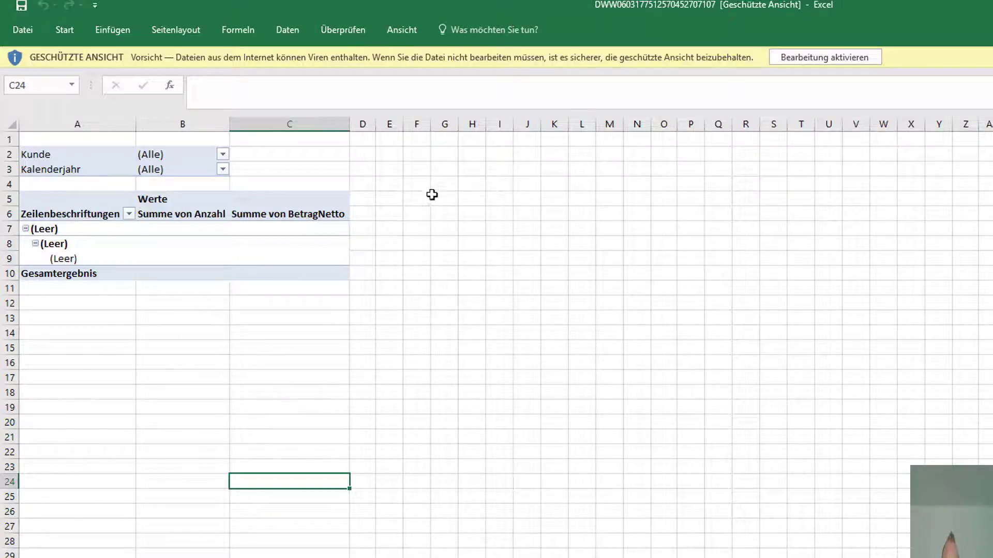
pyautogui.click(817, 57)
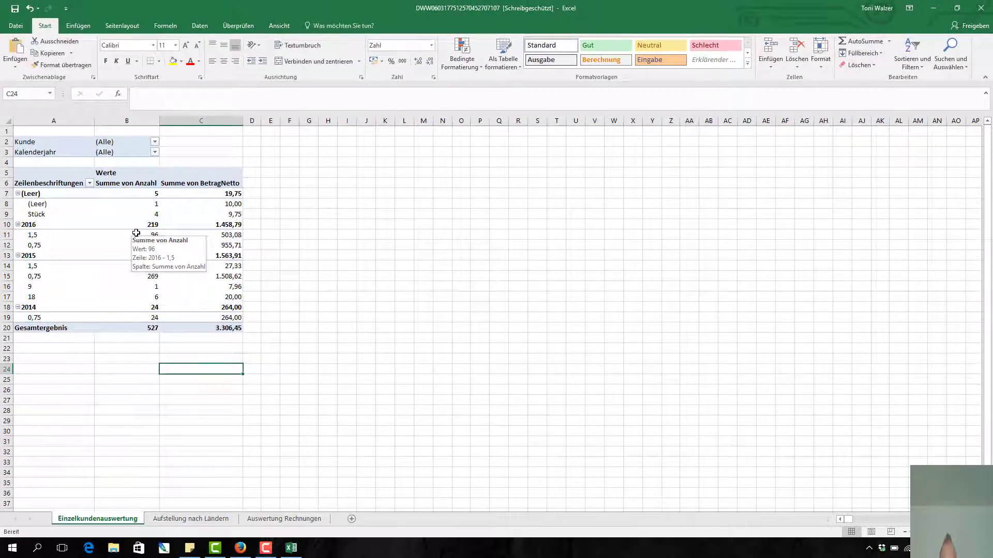
pyautogui.click(112, 245)
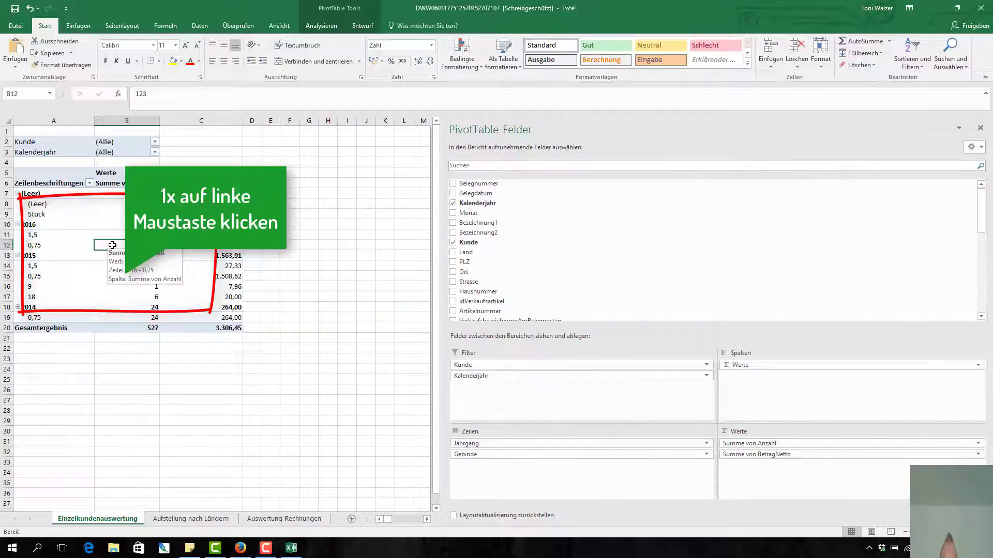
pyautogui.click(328, 243)
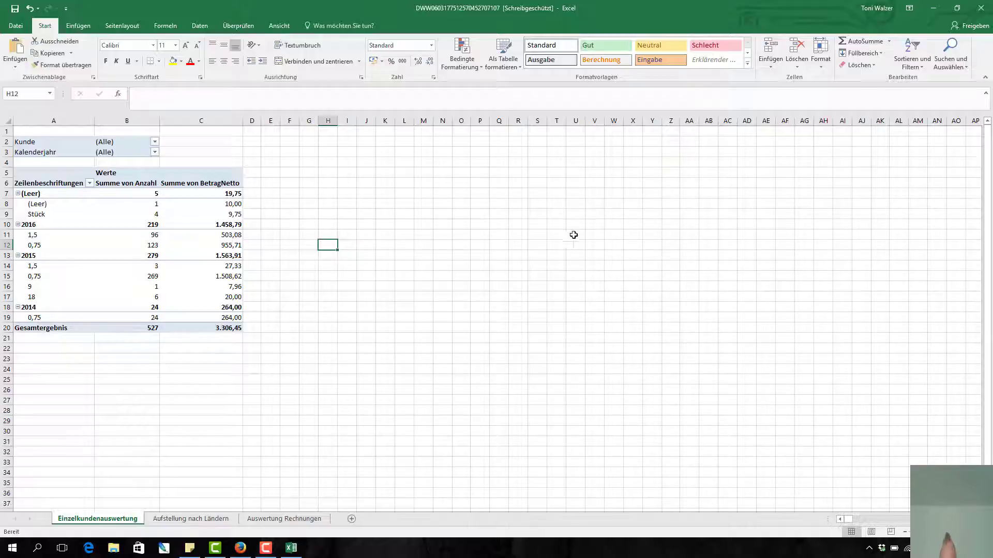
pyautogui.click(129, 241)
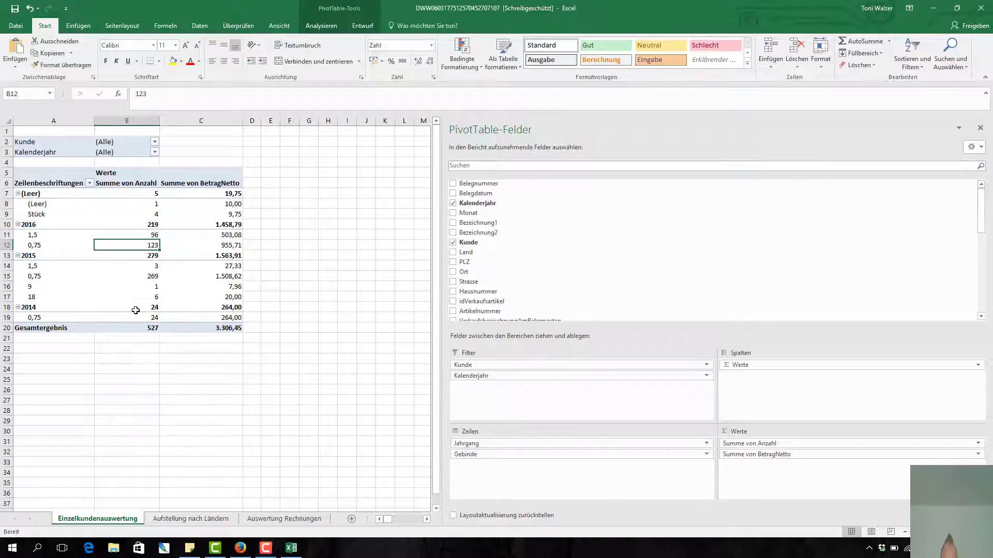
pyautogui.moveTo(135, 310)
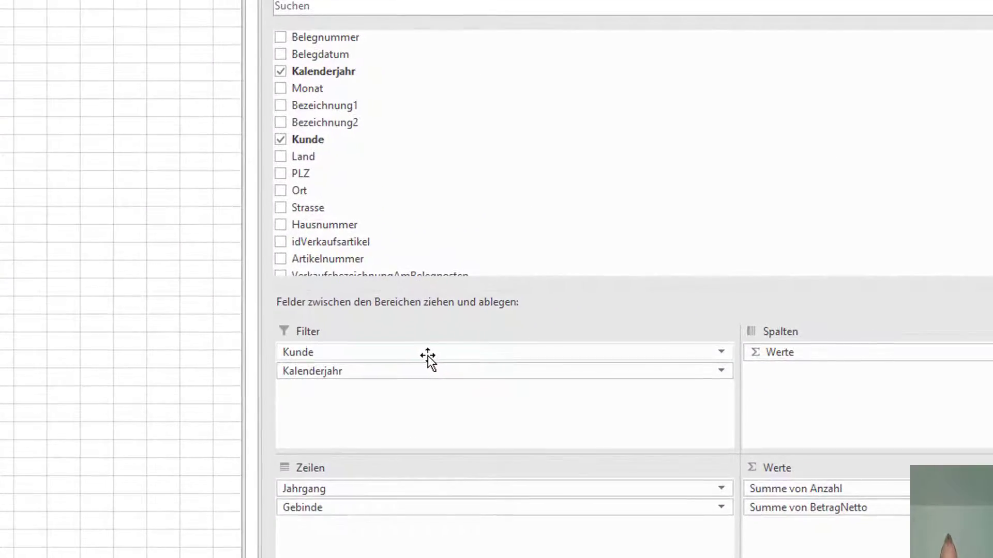
pyautogui.click(537, 367)
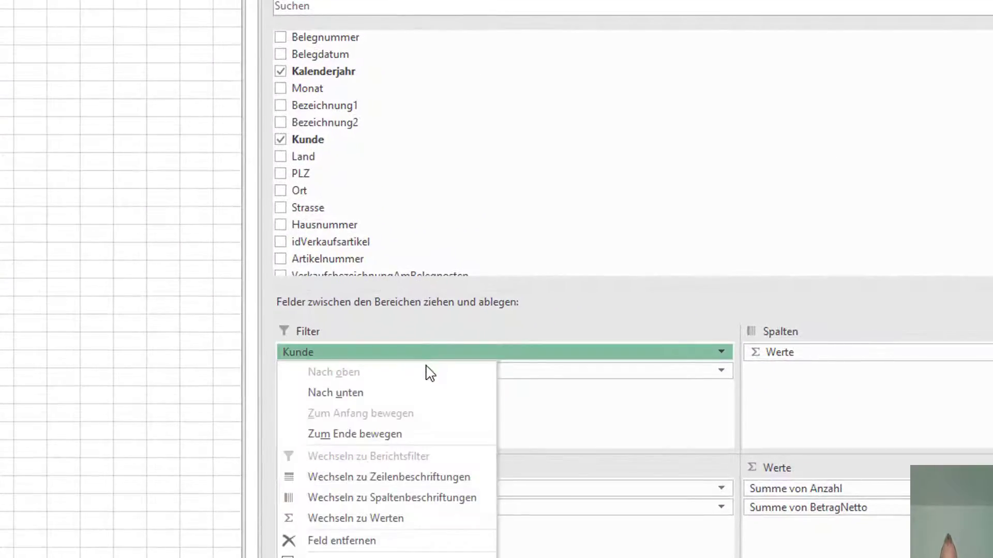
pyautogui.click(552, 375)
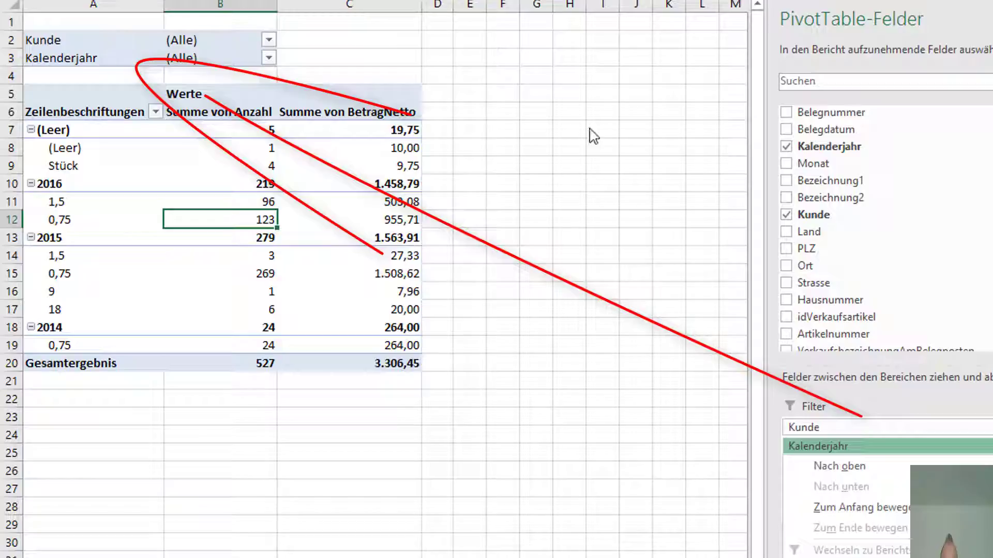
pyautogui.press('Escape')
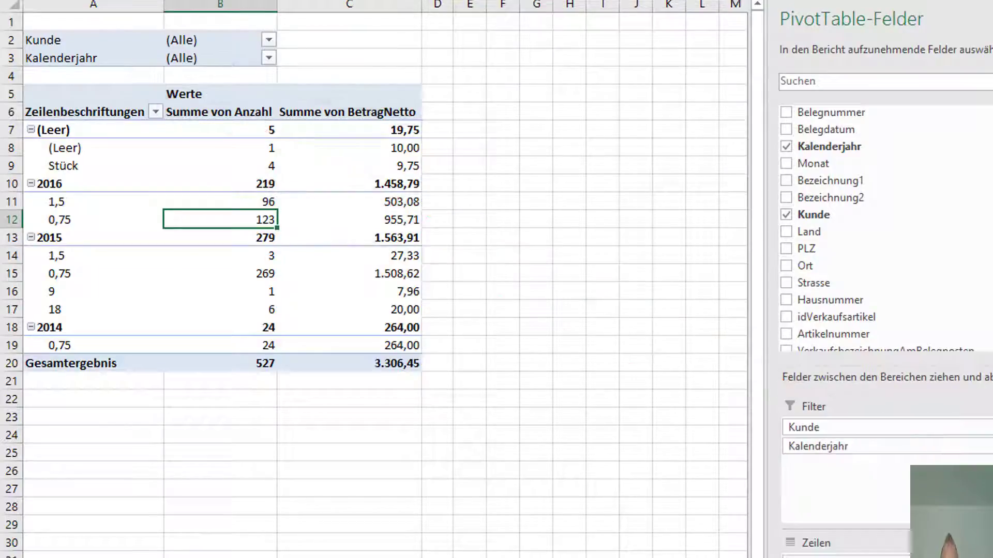
# Step: Remove the Kunde and Kalenderjahr filters and the Jahrgang and Gebinde row fields from the pivot table
pyautogui.click(785, 214)
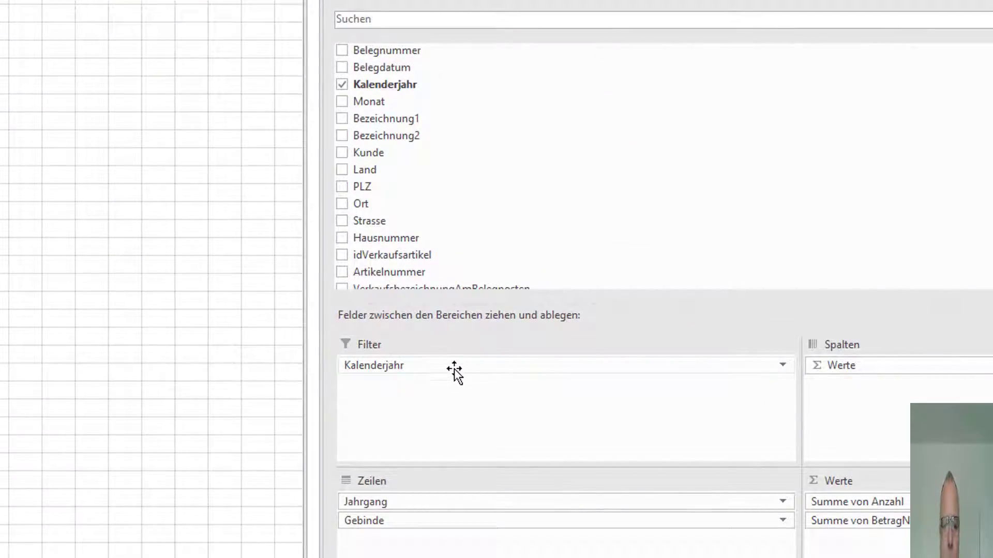
pyautogui.moveTo(453, 365)
pyautogui.mouseDown()
pyautogui.moveTo(616, 193)
pyautogui.moveTo(491, 173)
pyautogui.mouseUp()
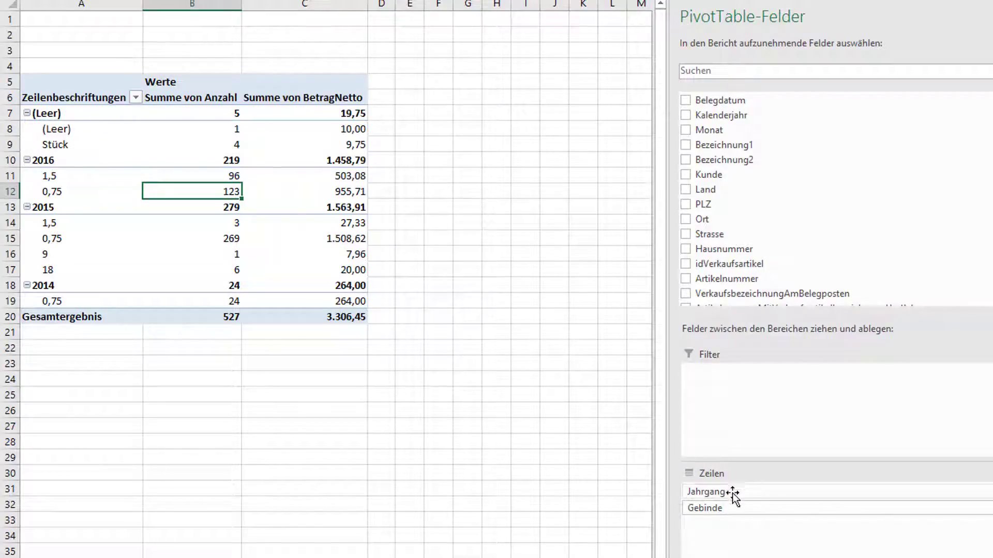
pyautogui.moveTo(732, 492); pyautogui.dragTo(848, 295)
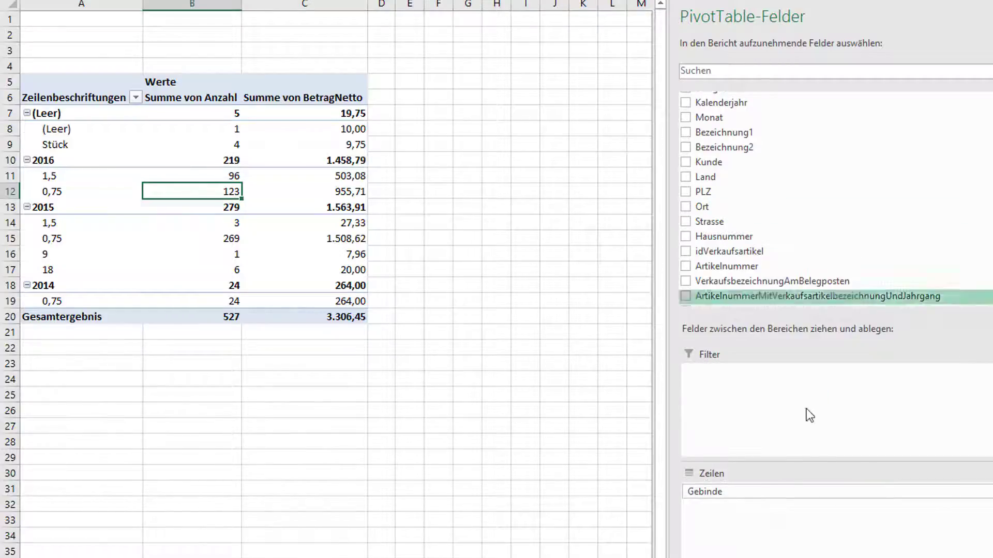
pyautogui.moveTo(750, 493); pyautogui.dragTo(982, 193)
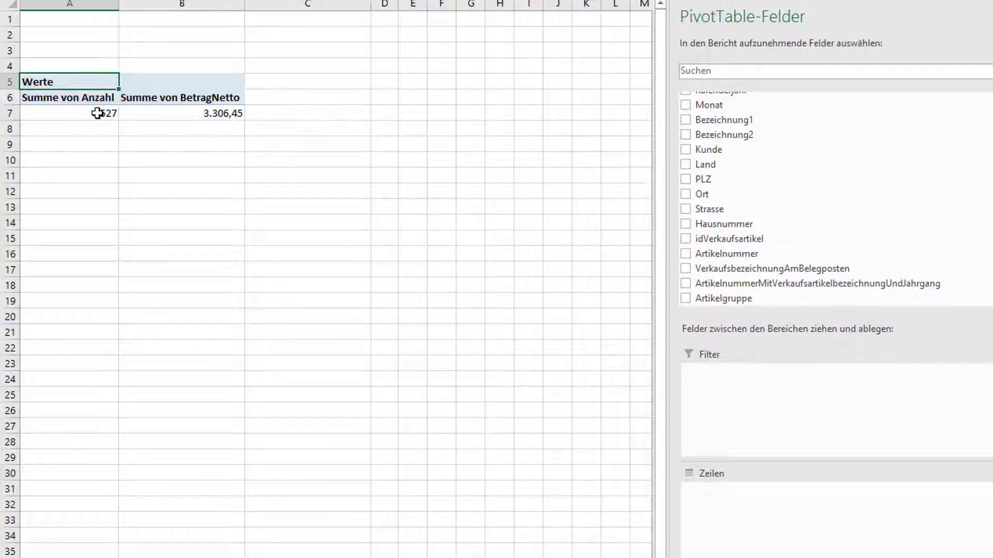
# Step: Remove Summe von Anzahl and Summe von BetragNetto from the values to empty the pivot table
pyautogui.moveTo(95, 113)
pyautogui.moveTo(175, 110)
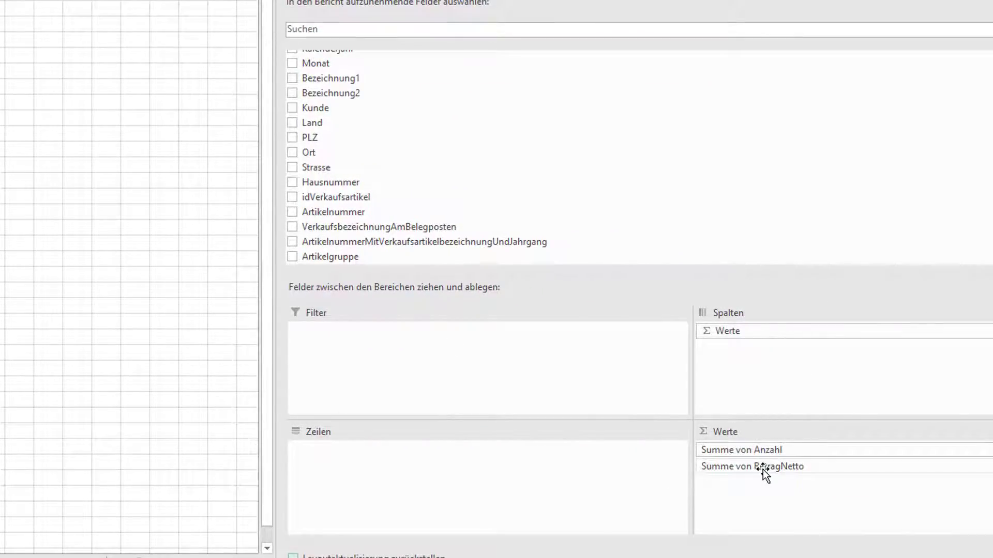
pyautogui.moveTo(752, 450); pyautogui.dragTo(747, 210)
pyautogui.moveTo(764, 458); pyautogui.dragTo(787, 176)
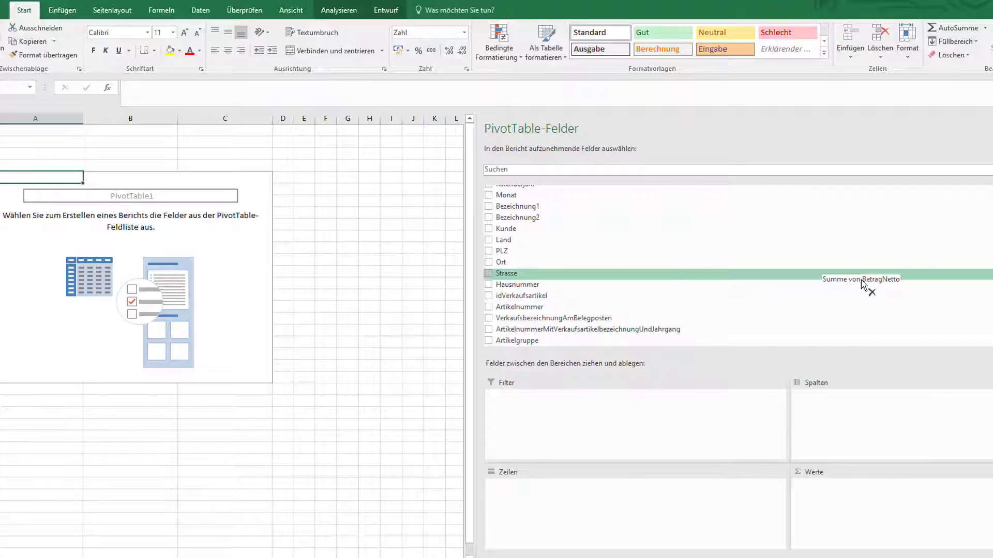
pyautogui.moveTo(861, 284); pyautogui.dragTo(861, 284)
# Step: Find VerkaufsbezeichnungAmBelegposten among the available fields and add it as a report filter
pyautogui.scroll(-1, 582, 263)
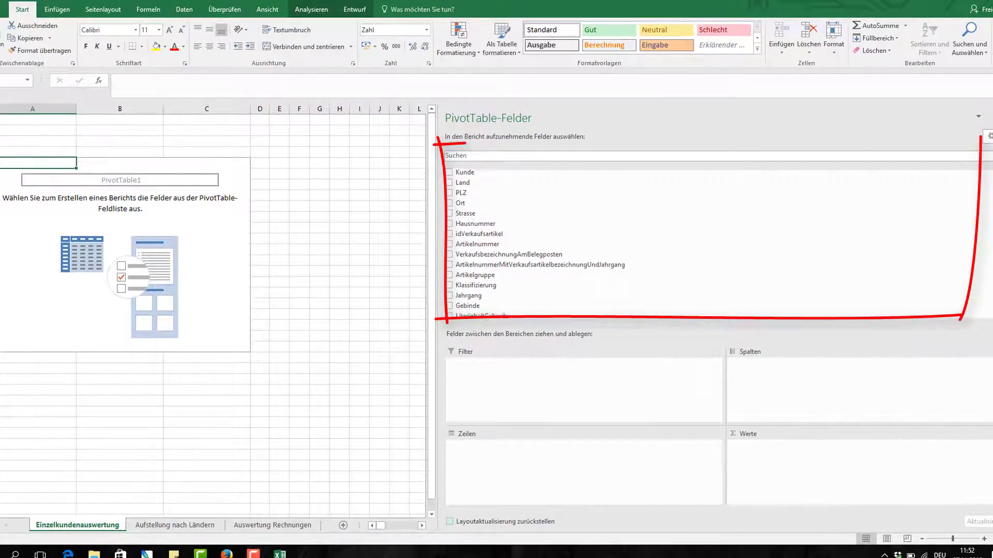
pyautogui.scroll(-5, 535, 243)
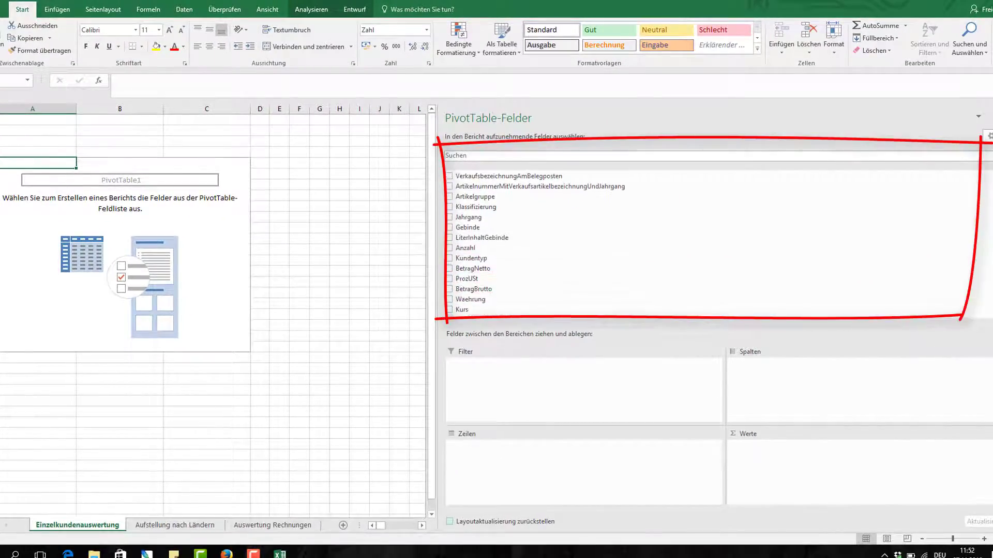
pyautogui.scroll(2, 535, 243)
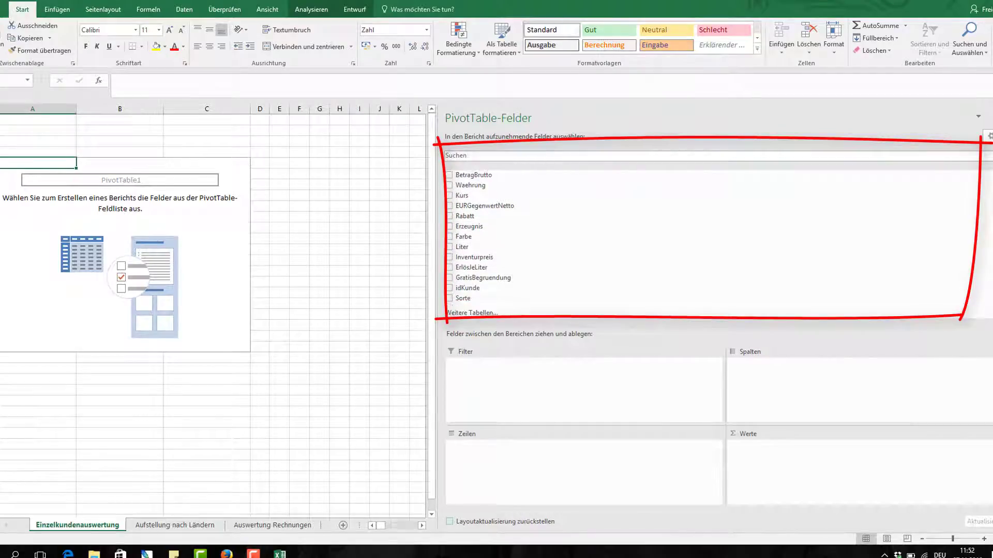
pyautogui.scroll(3, 545, 228)
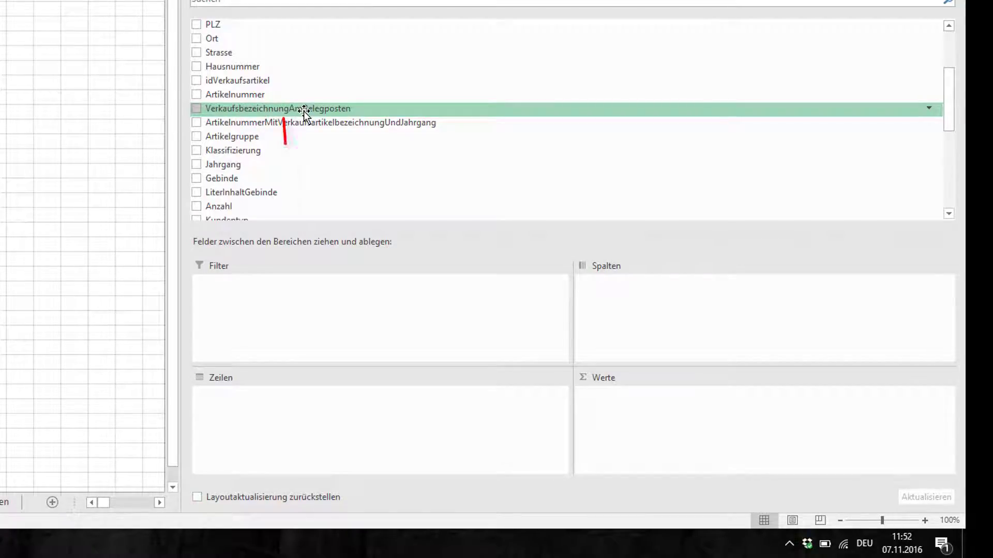
pyautogui.moveTo(304, 111); pyautogui.dragTo(311, 322)
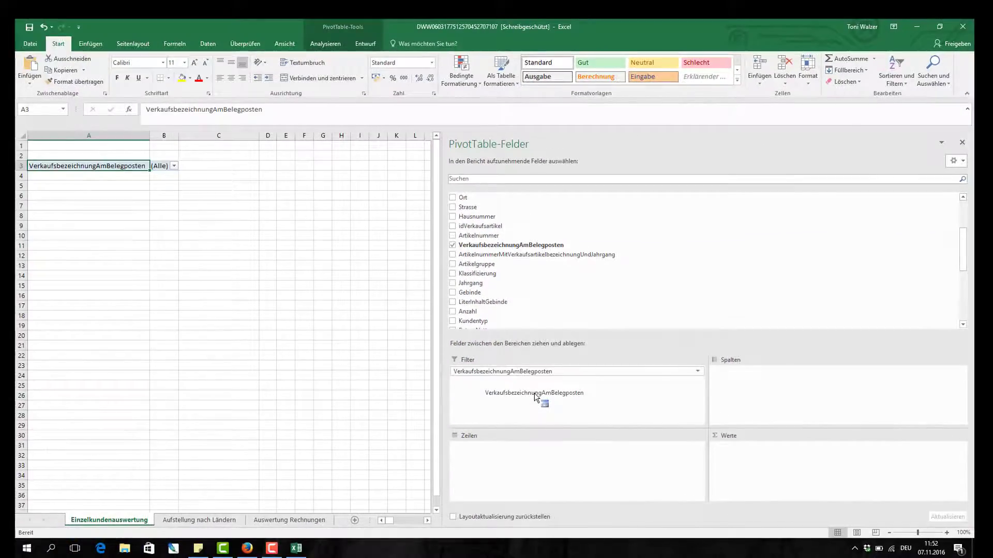
pyautogui.moveTo(535, 397); pyautogui.dragTo(535, 381)
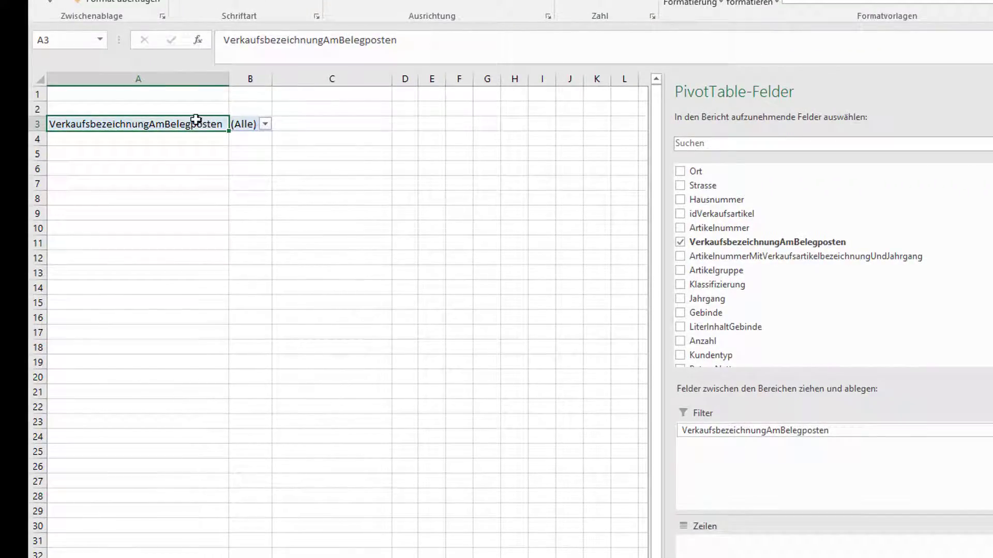
# Step: Examine the items offered by the VerkaufsbezeichnungAmBelegposten filter without changing the selection
pyautogui.click(265, 124)
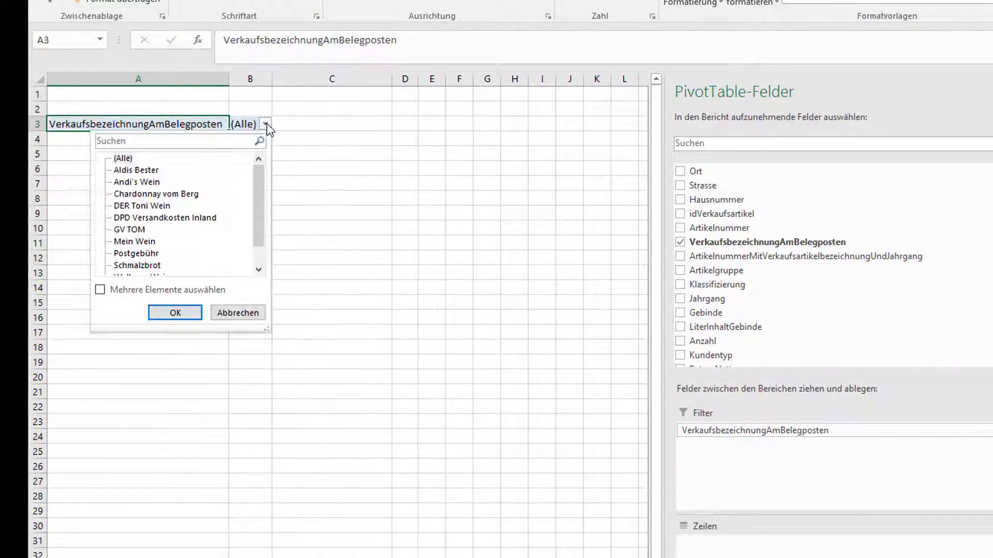
pyautogui.moveTo(258, 183)
pyautogui.mouseDown()
pyautogui.moveTo(258, 233)
pyautogui.moveTo(265, 166)
pyautogui.mouseUp()
pyautogui.click(266, 125)
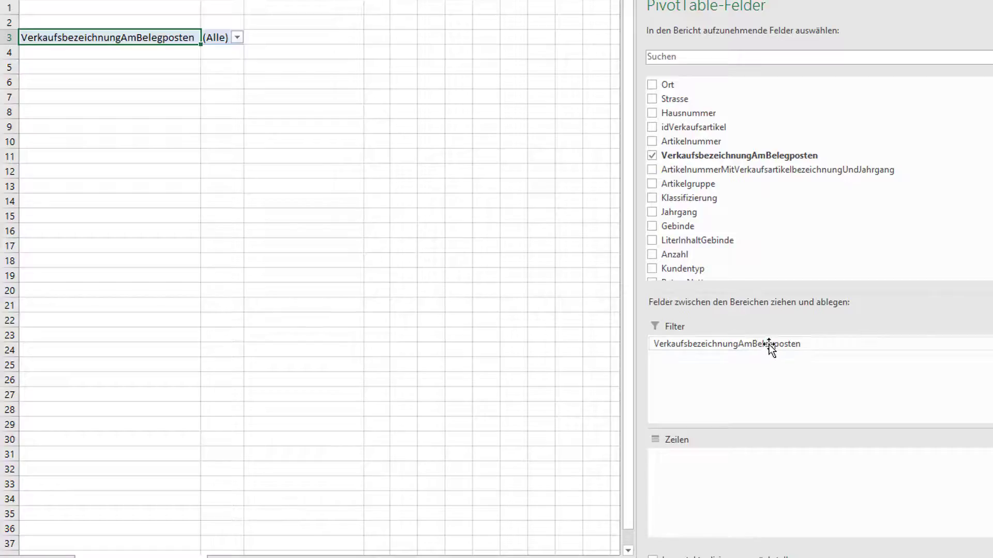
# Step: Move VerkaufsbezeichnungAmBelegposten from the report filter to the columns and from there to the rows
pyautogui.moveTo(770, 346); pyautogui.dragTo(992, 373)
pyautogui.moveTo(727, 335); pyautogui.dragTo(722, 334)
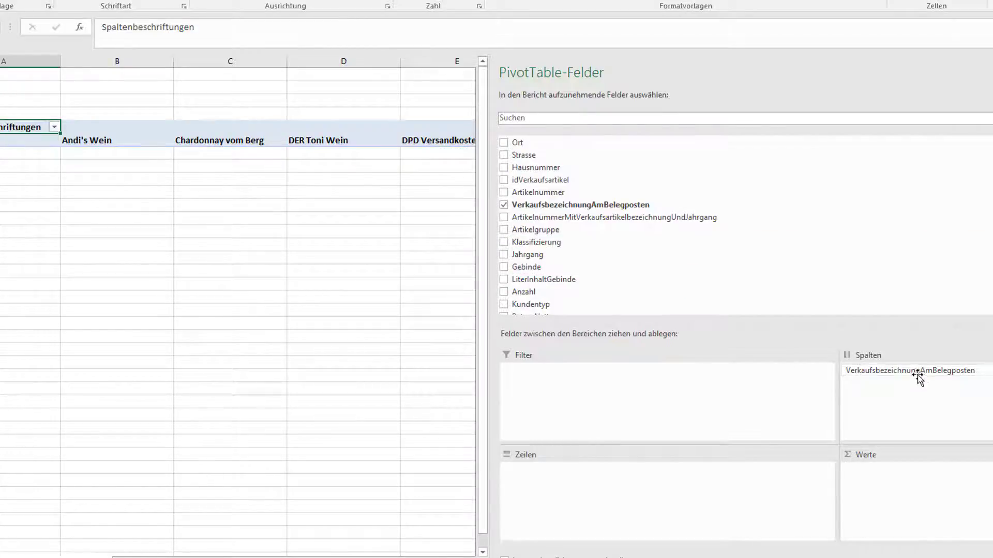
pyautogui.moveTo(923, 374); pyautogui.dragTo(624, 499)
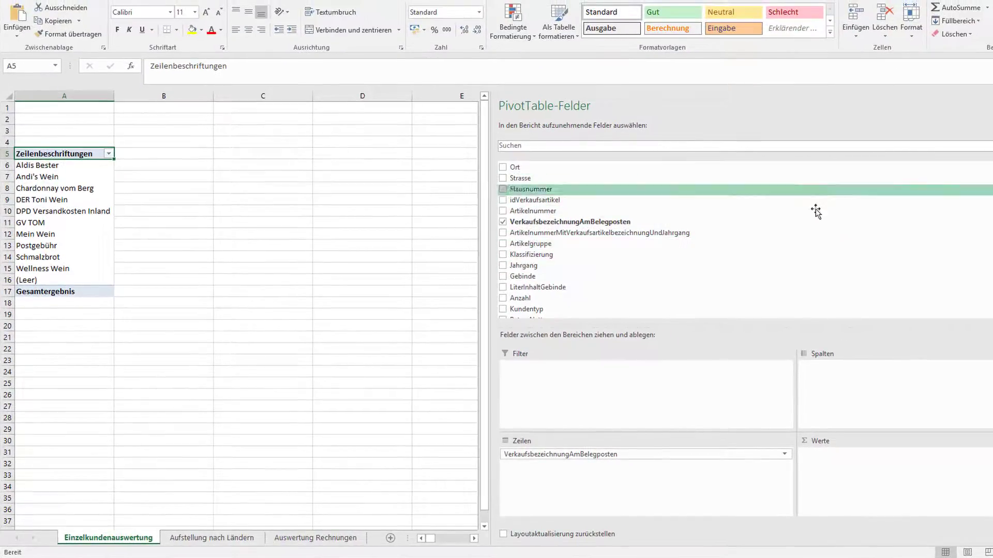
# Step: Add the BetragNetto field to the pivot table's values
pyautogui.click(977, 309)
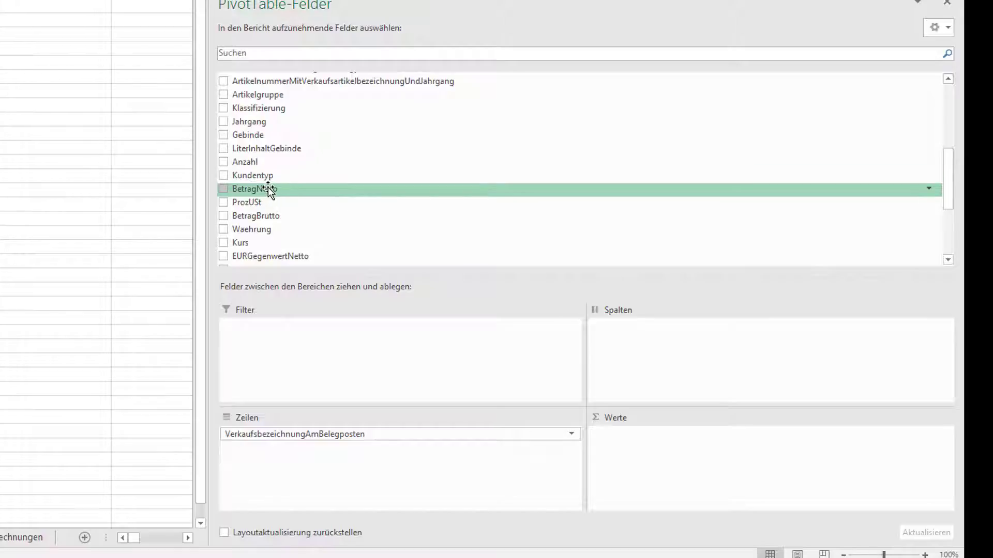
pyautogui.moveTo(269, 189); pyautogui.dragTo(682, 470)
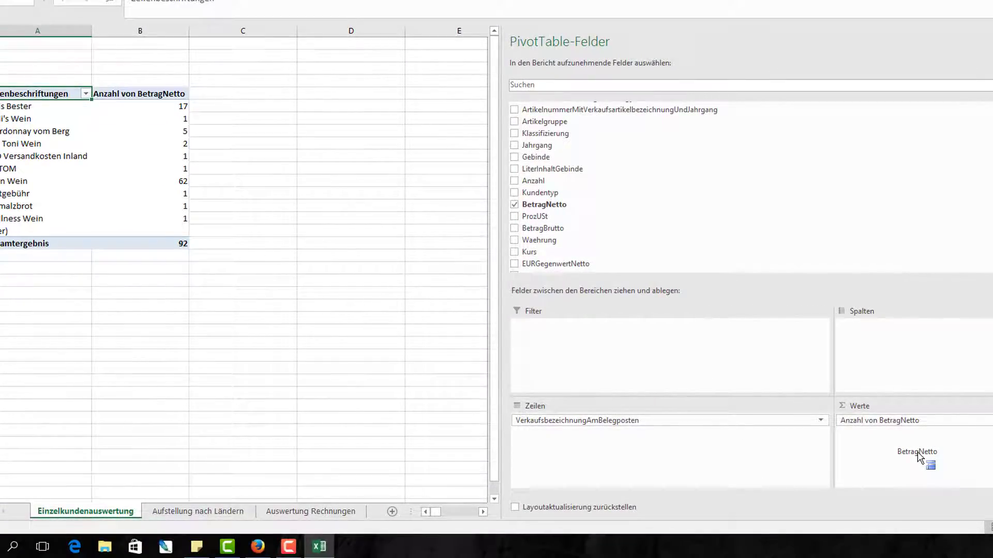
pyautogui.moveTo(875, 423); pyautogui.dragTo(656, 443)
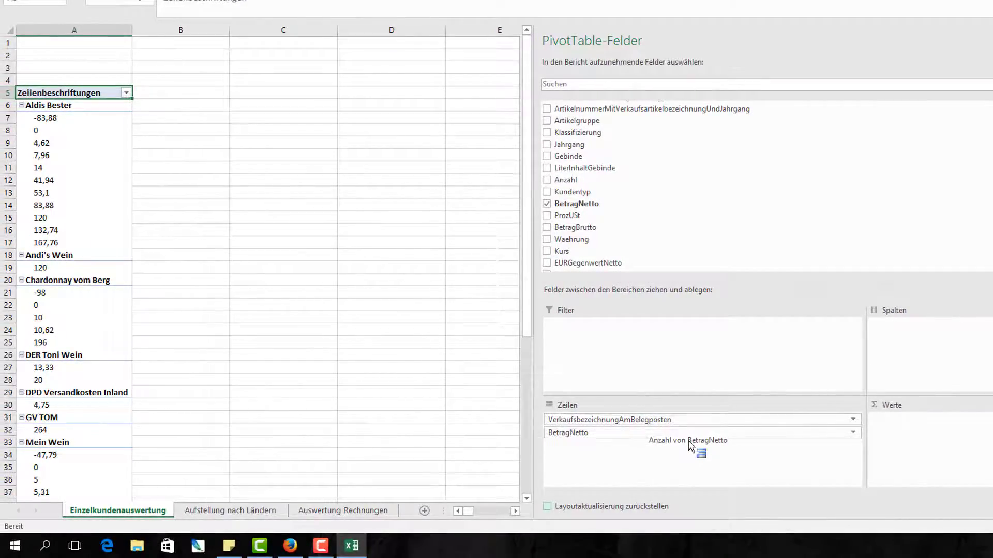
pyautogui.moveTo(691, 446); pyautogui.dragTo(944, 453)
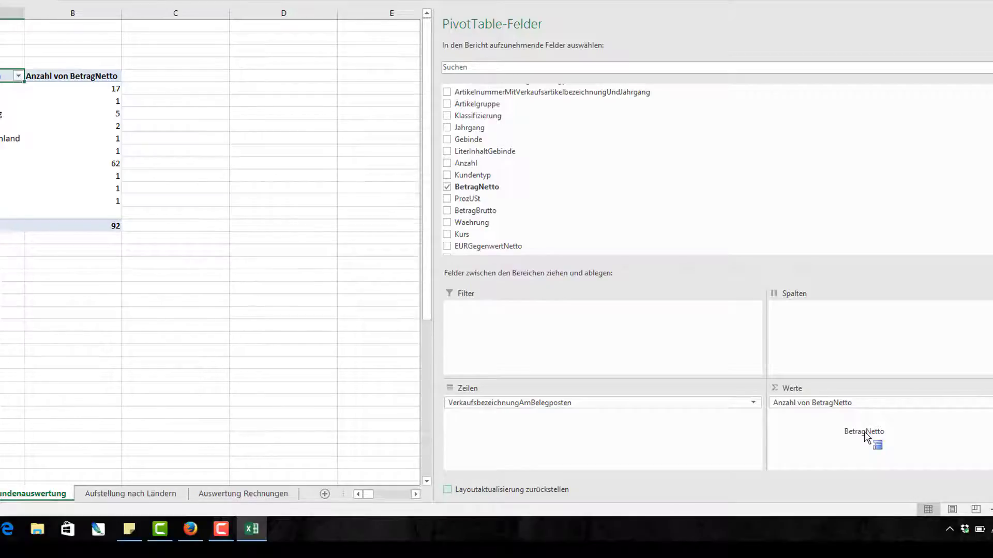
pyautogui.moveTo(866, 437); pyautogui.dragTo(871, 417)
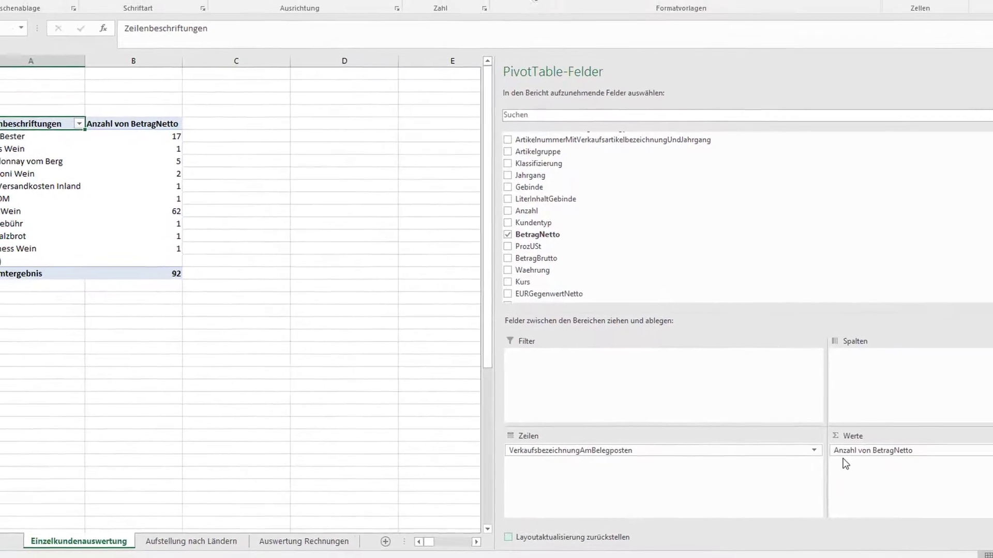
pyautogui.click(155, 145)
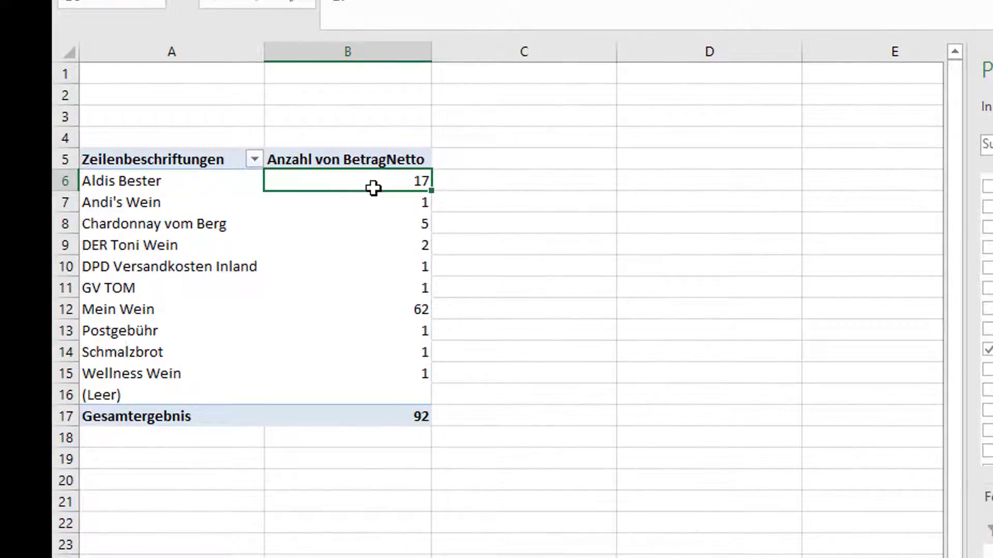
# Step: Change the BetragNetto value field's calculation type to Summe and check the sums for Aldis Bester, Andi's Wein and Chardonnay vom Berg
pyautogui.click(384, 307)
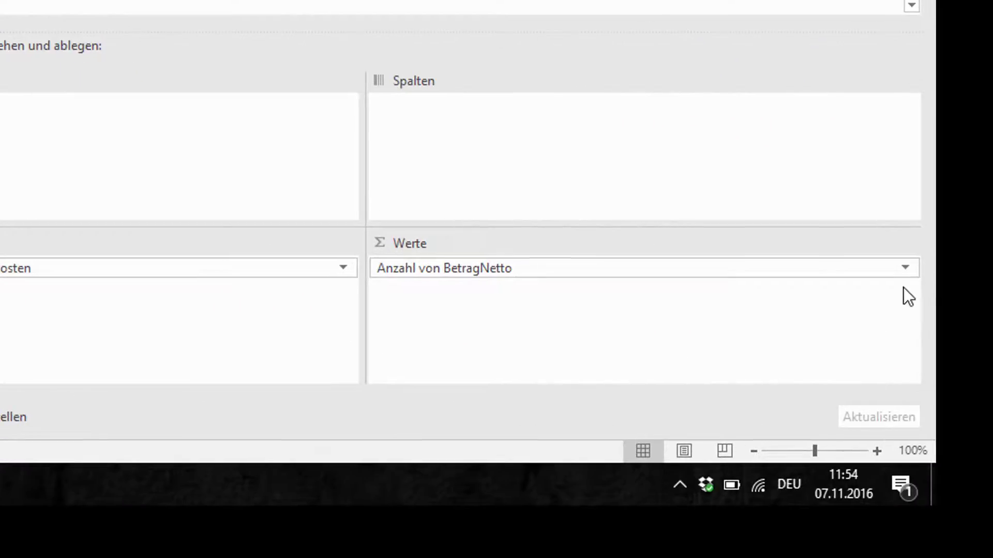
pyautogui.click(905, 267)
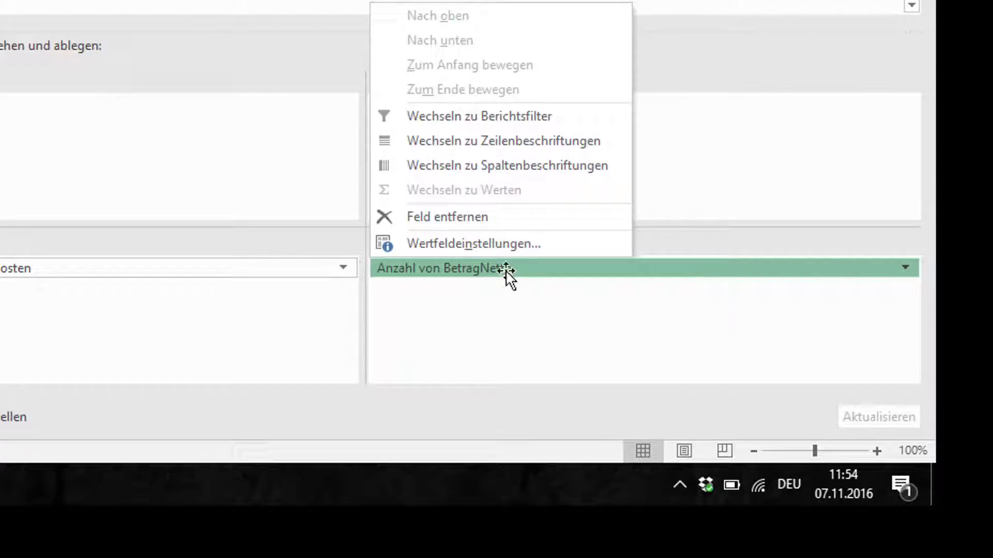
pyautogui.click(448, 246)
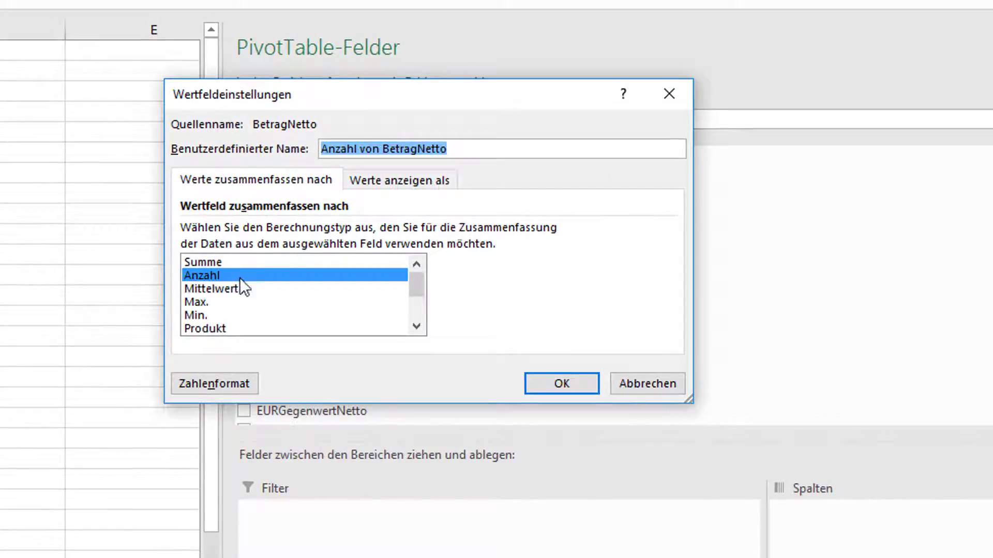
pyautogui.click(217, 262)
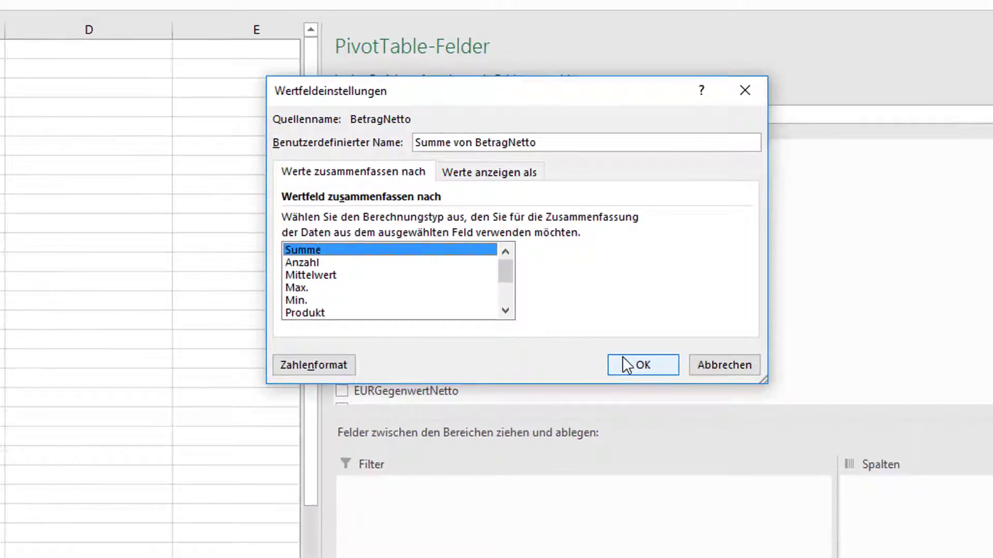
pyautogui.click(561, 383)
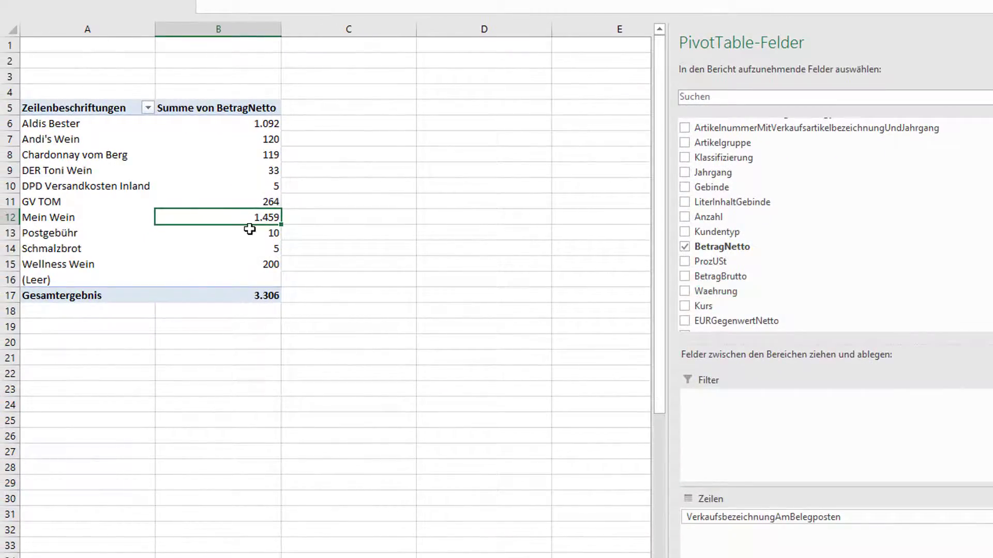
pyautogui.click(261, 123)
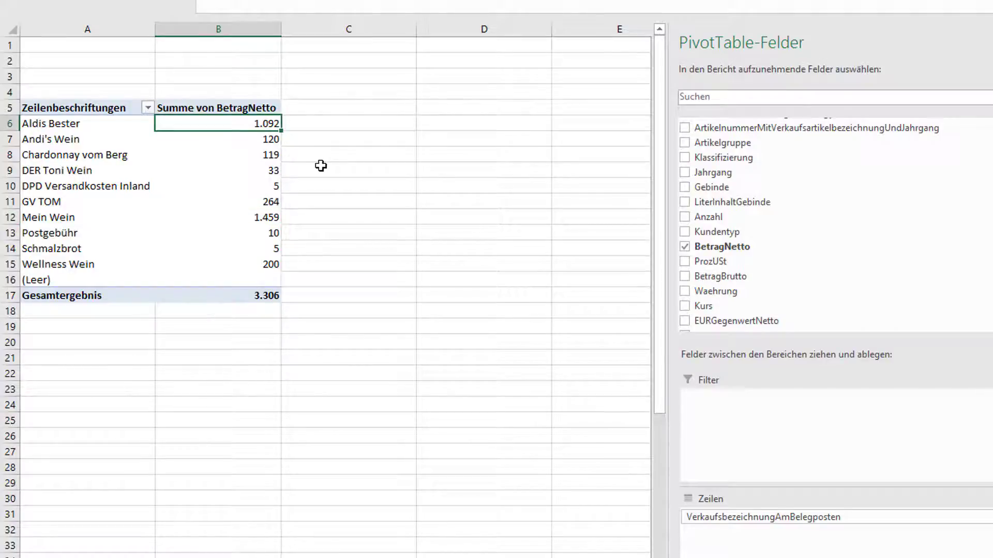
pyautogui.click(246, 139)
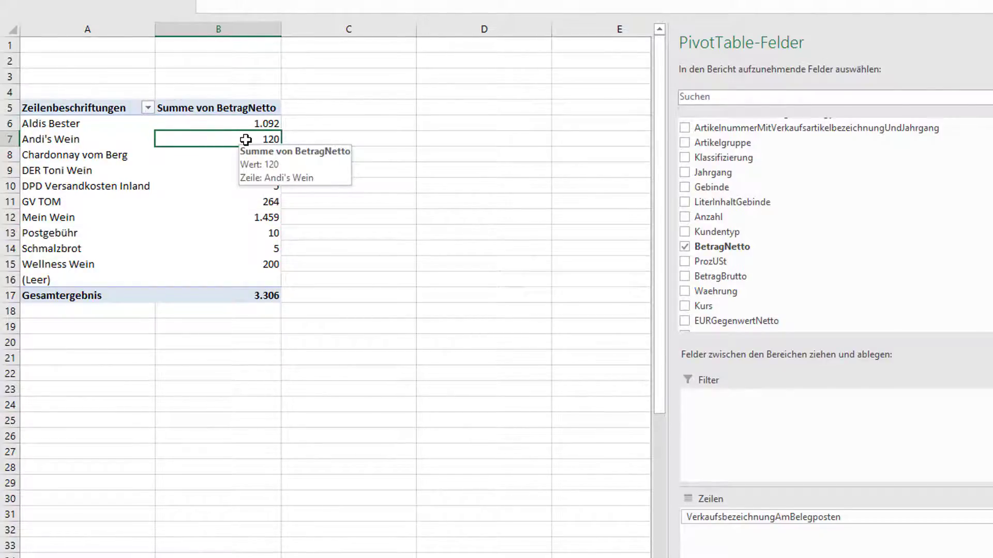
pyautogui.click(215, 151)
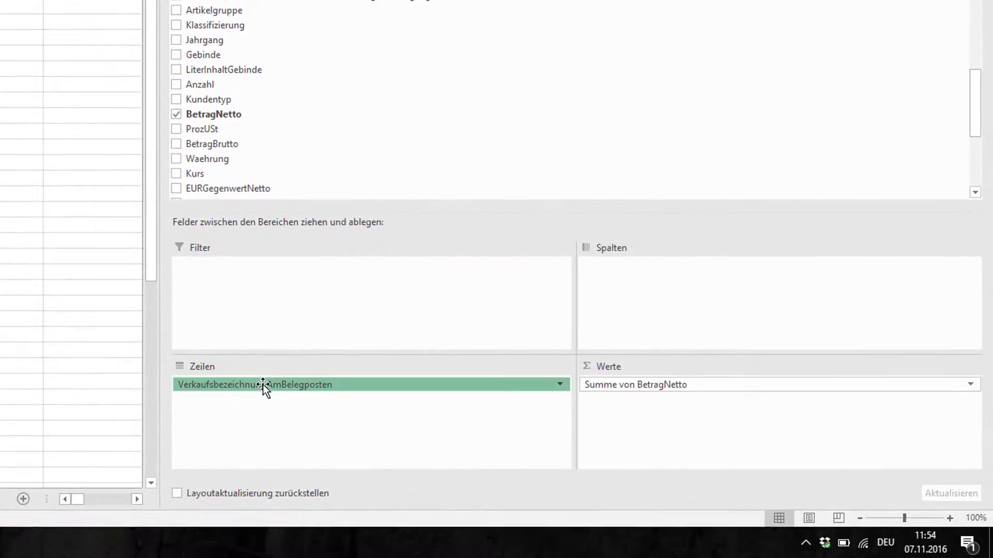
# Step: Replace VerkaufsbezeichnungAmBelegposten with Artikelgruppe in the pivot rows and check the amounts for Alle Artikel, Rosé and Spezial
pyautogui.moveTo(263, 385); pyautogui.dragTo(457, 107)
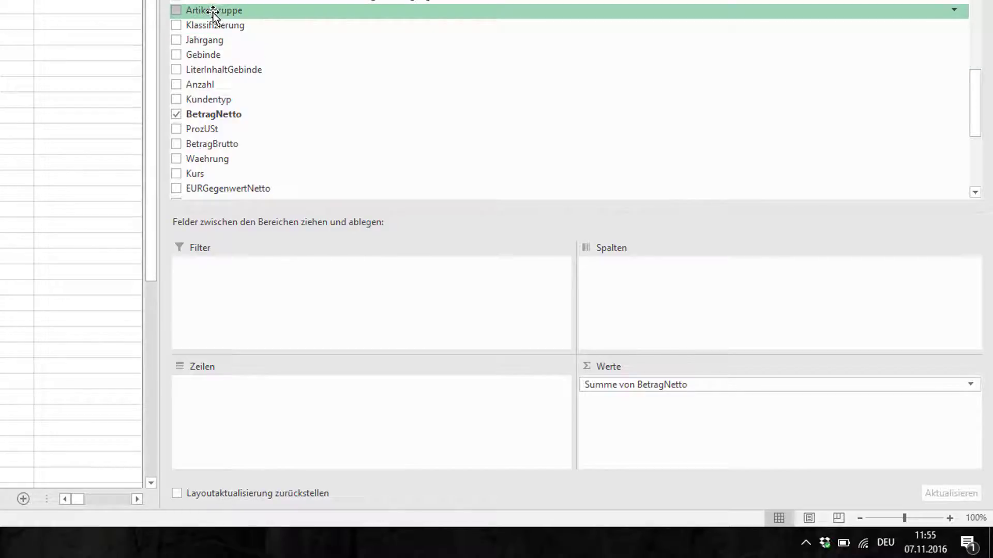
pyautogui.moveTo(215, 13); pyautogui.dragTo(263, 371)
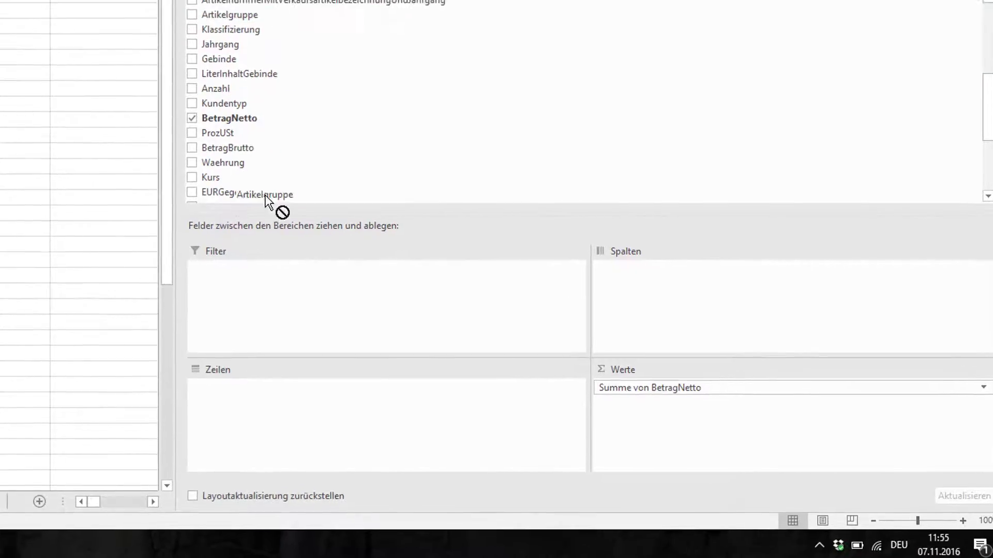
pyautogui.moveTo(580, 436); pyautogui.dragTo(588, 479)
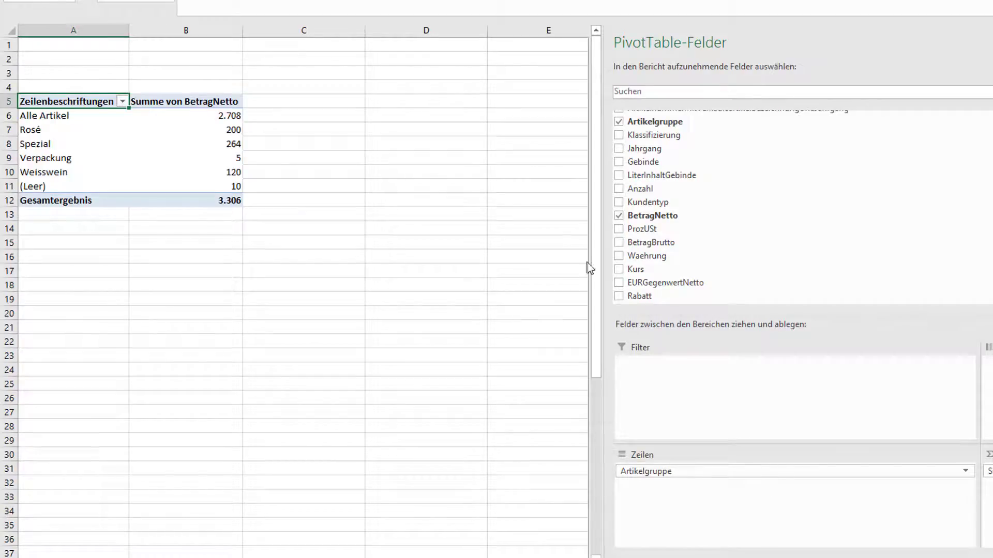
pyautogui.click(200, 119)
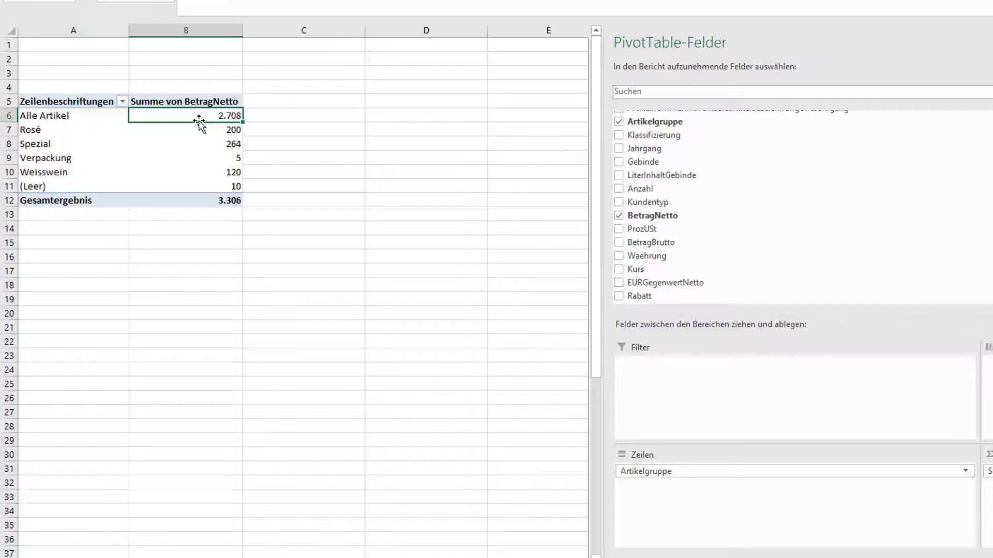
pyautogui.moveTo(200, 120); pyautogui.dragTo(82, 130)
pyautogui.click(171, 132)
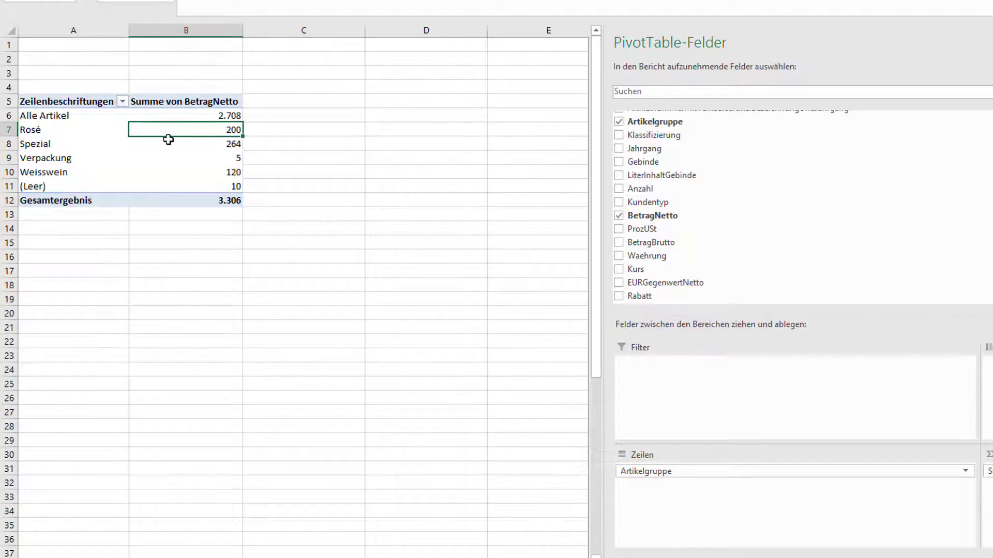
pyautogui.click(172, 143)
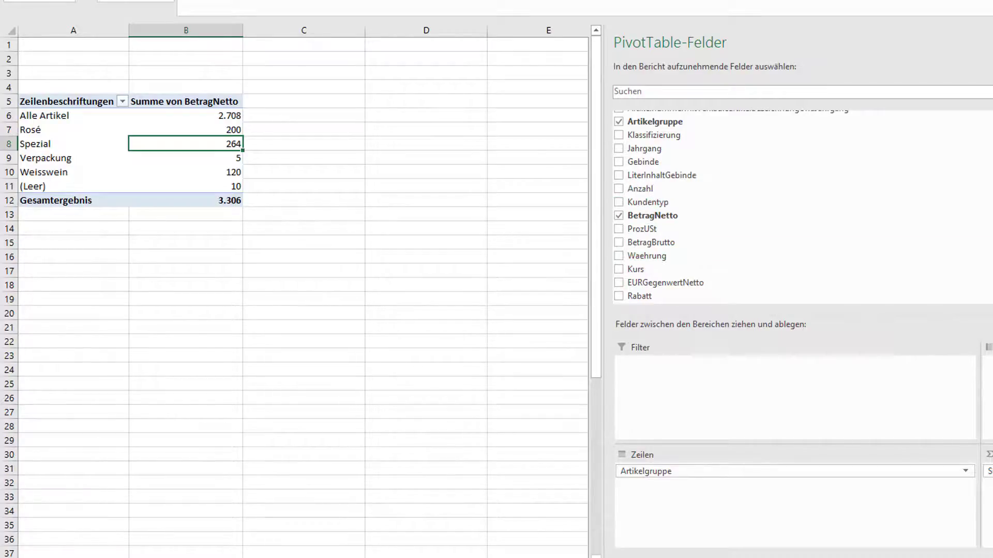
# Step: Add VerkaufsbezeichnungAmBelegposten as a row field below Artikelgruppe, and remove Artikelgruppe from the rows
pyautogui.scroll(2, 698, 171)
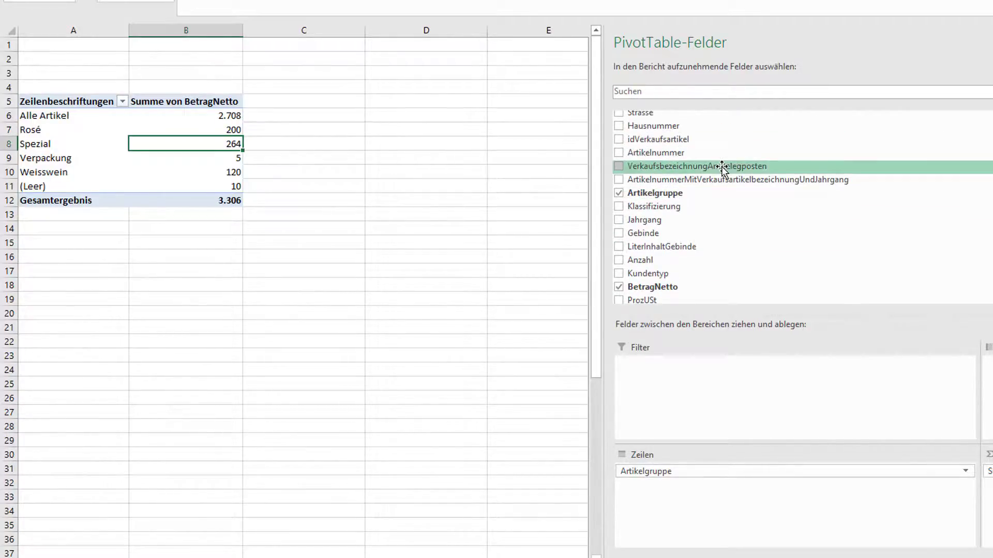
pyautogui.moveTo(722, 165); pyautogui.dragTo(733, 517)
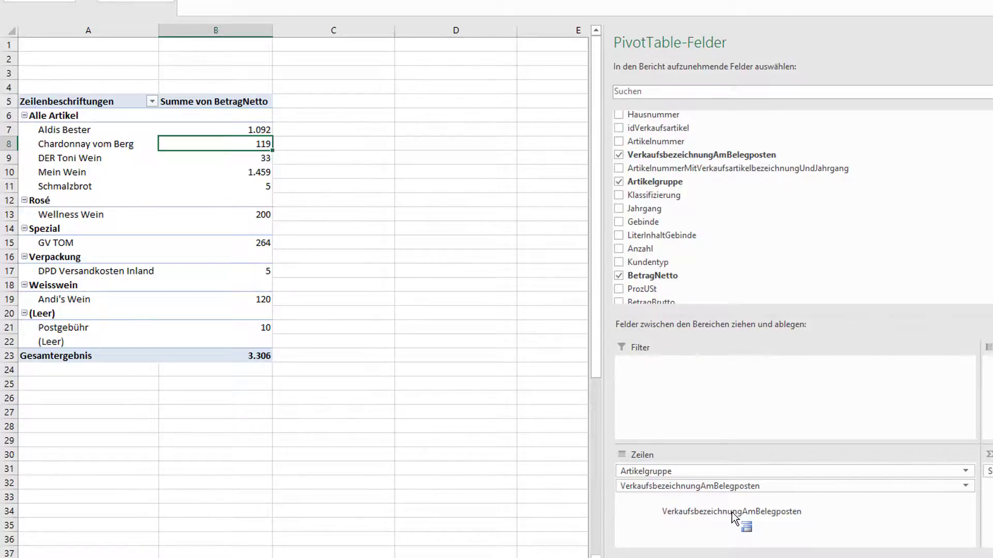
pyautogui.moveTo(734, 517); pyautogui.dragTo(734, 517)
pyautogui.moveTo(732, 513); pyautogui.dragTo(729, 514)
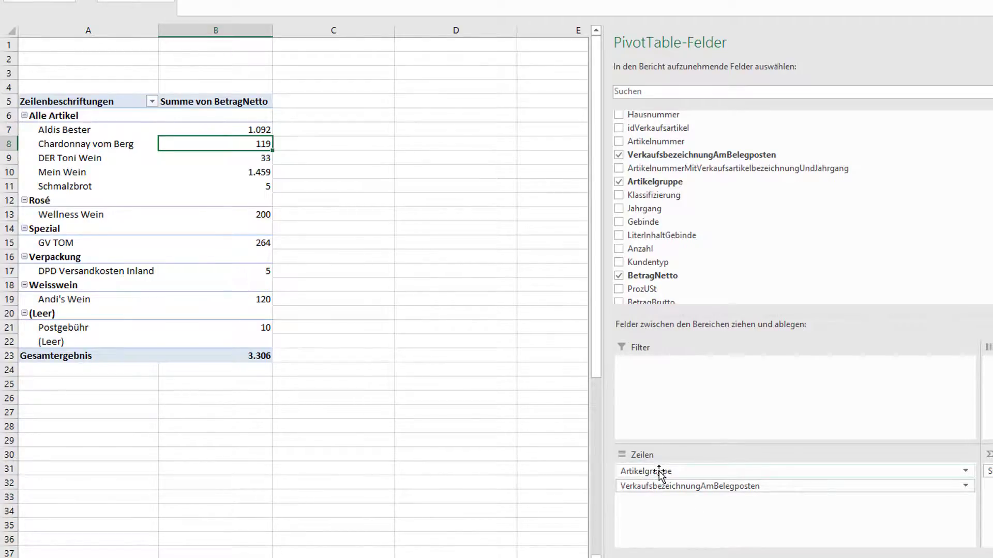
pyautogui.moveTo(659, 473); pyautogui.dragTo(843, 215)
# Step: Search the pivot fields for "kun", add Kundentyp to the rows and move it above VerkaufsbezeichnungAmBelegposten
pyautogui.click(657, 92)
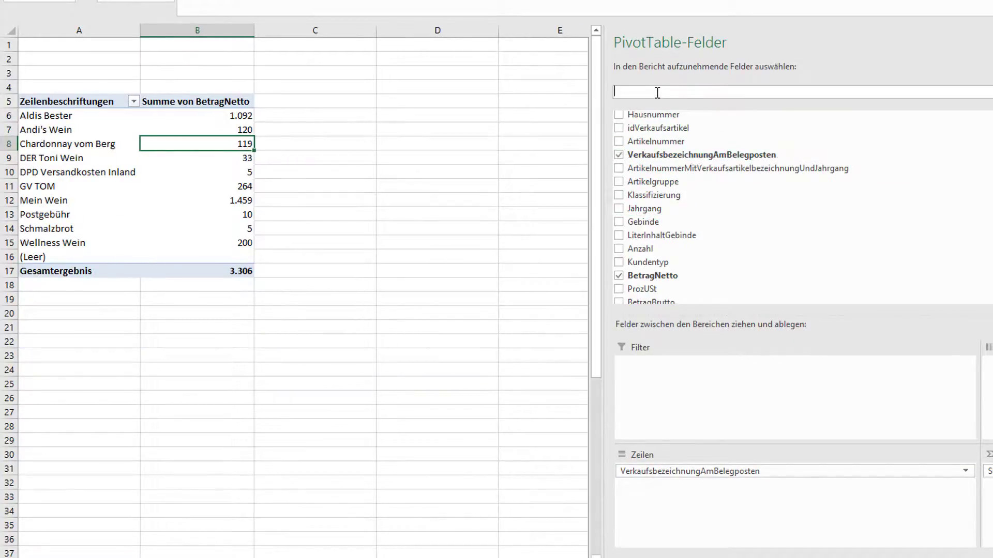
pyautogui.write('kun')
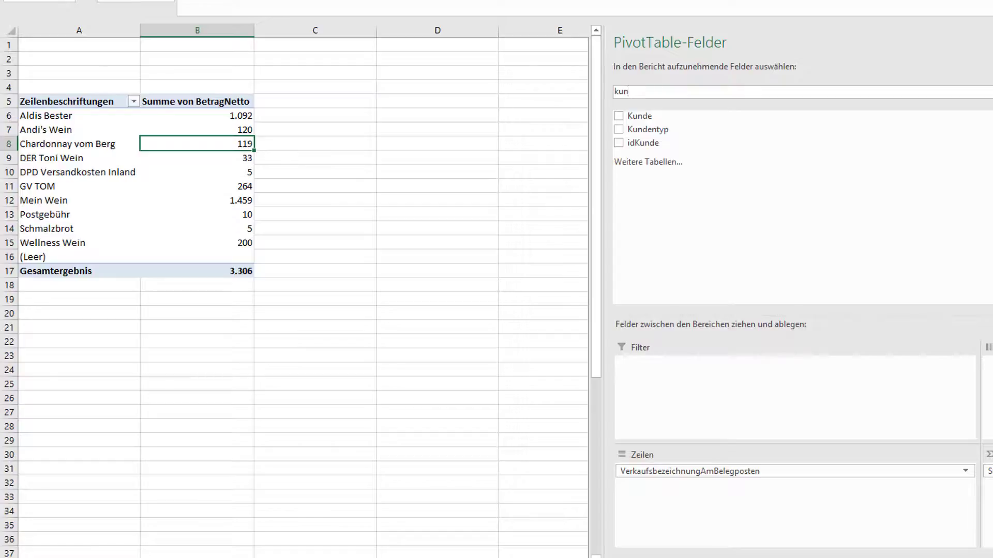
pyautogui.moveTo(658, 129); pyautogui.dragTo(708, 528)
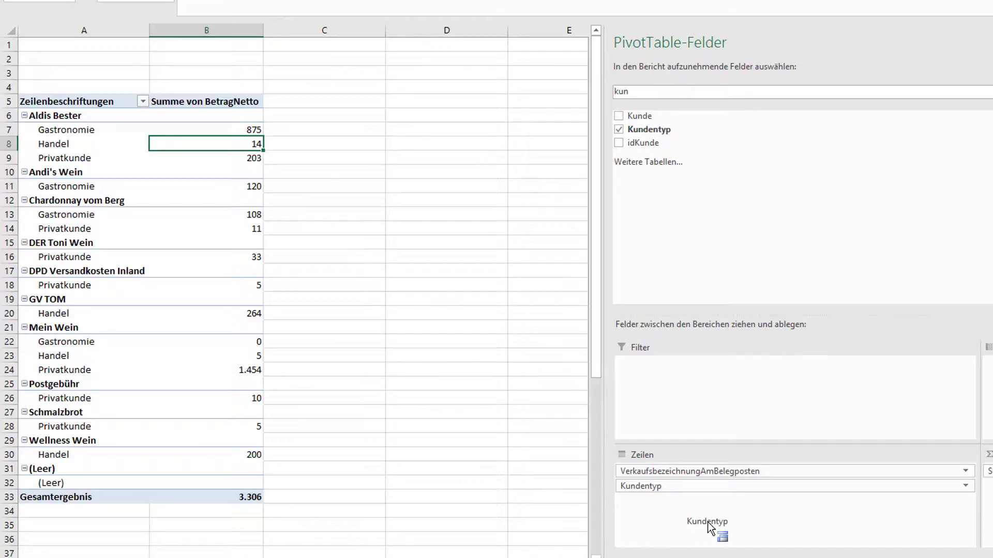
pyautogui.moveTo(708, 524); pyautogui.dragTo(730, 511)
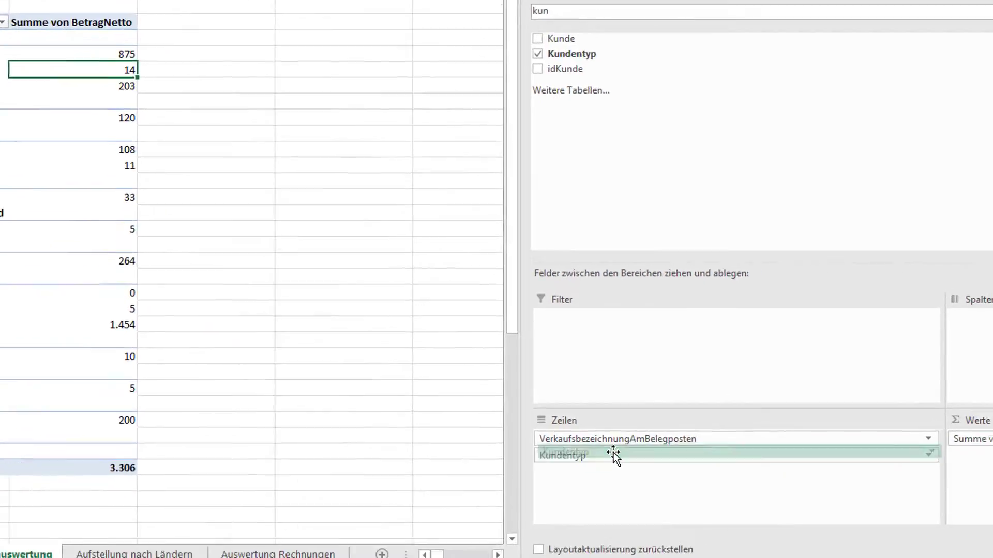
pyautogui.moveTo(683, 487); pyautogui.dragTo(688, 470)
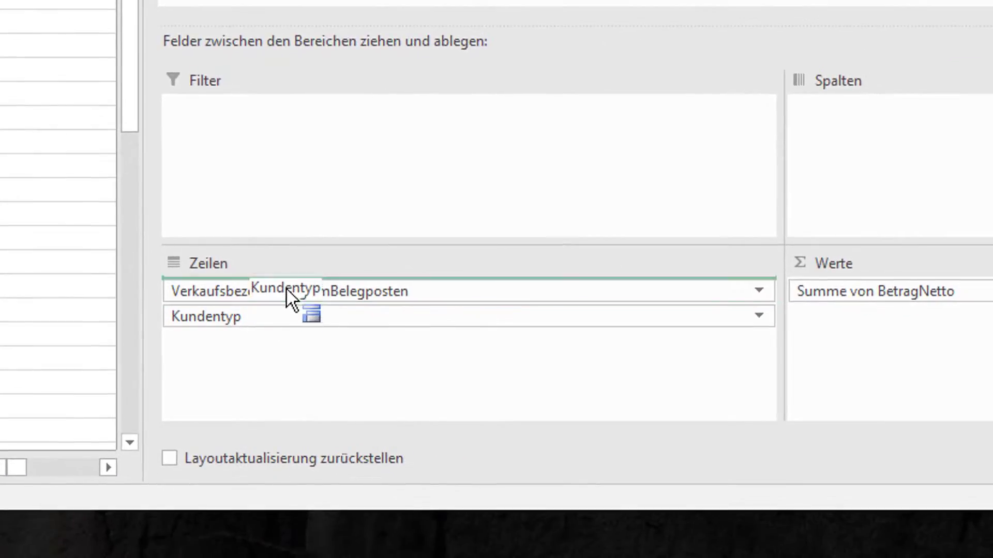
pyautogui.moveTo(286, 290); pyautogui.dragTo(286, 281)
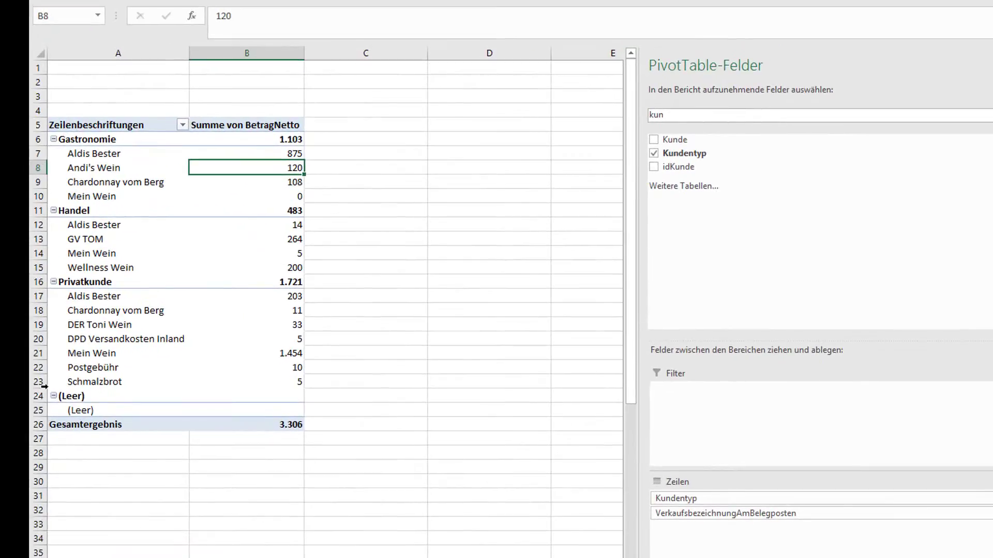